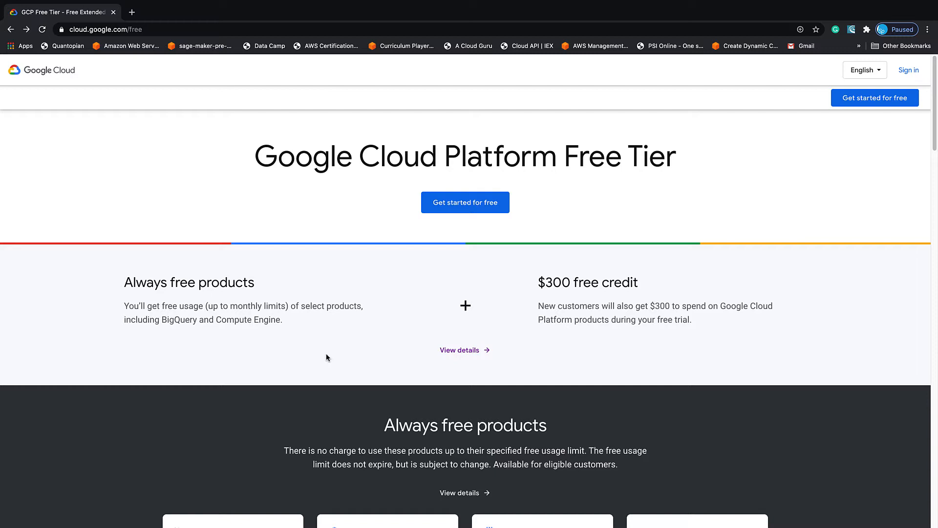
# Get started with the Google Cloud free tier and create a new project named demo-gcp
pyautogui.click(453, 202)
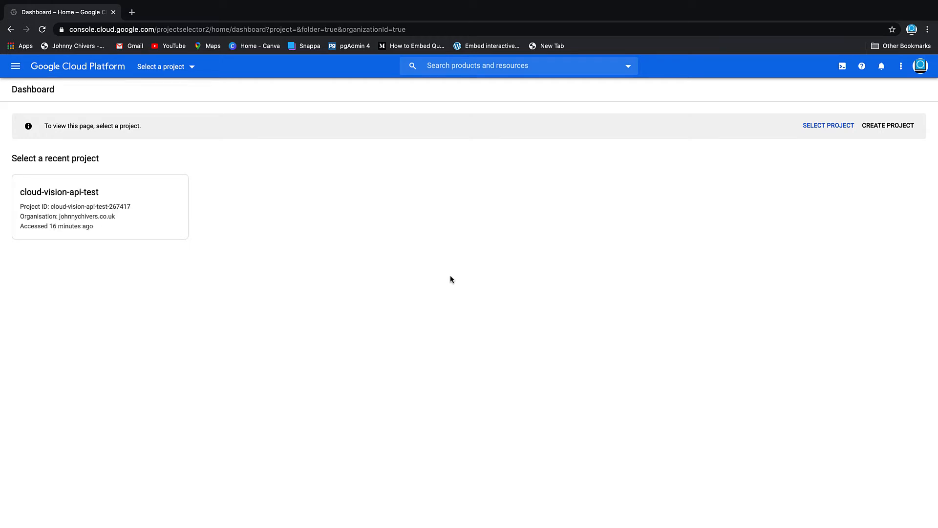
pyautogui.click(907, 128)
pyautogui.click(192, 67)
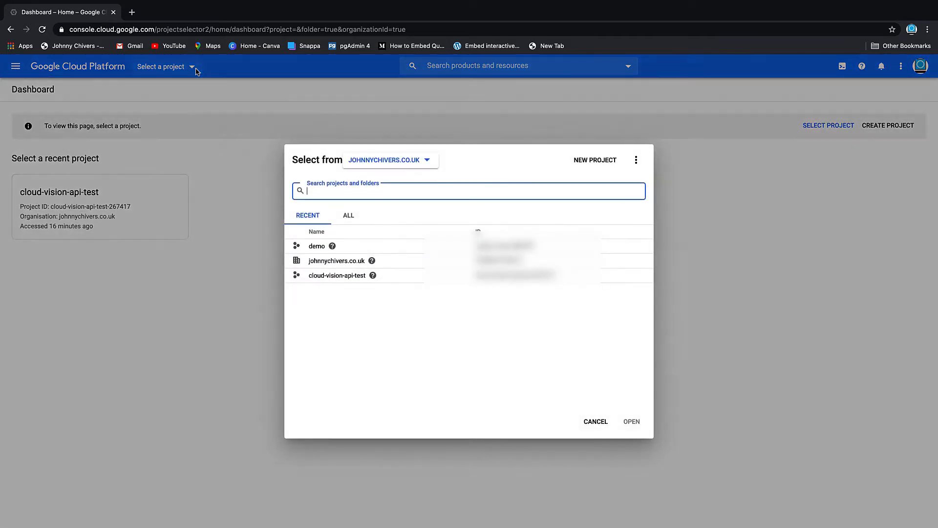
pyautogui.click(606, 161)
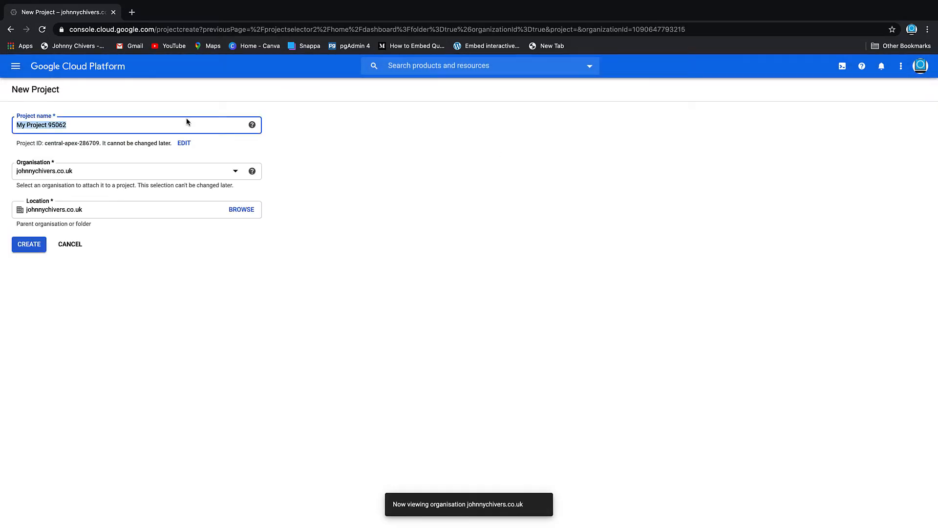
pyautogui.write('demo')
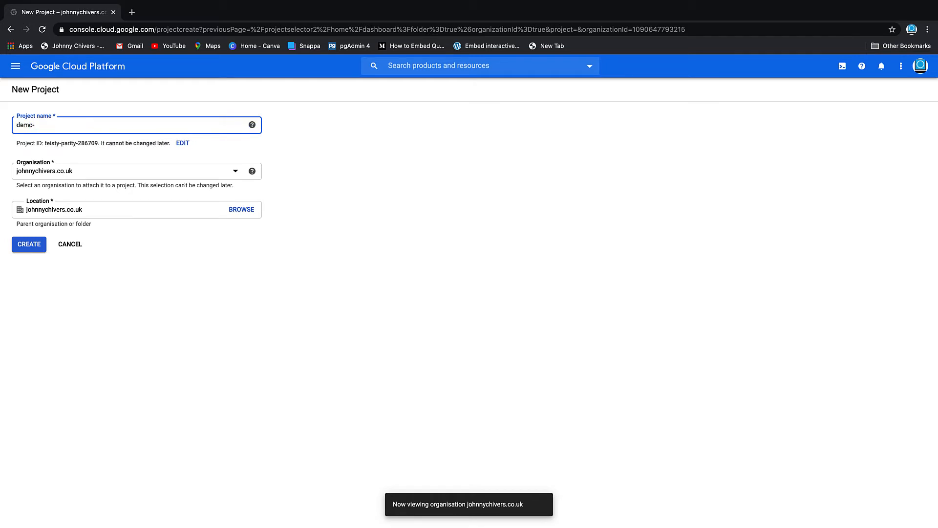
pyautogui.write('-gcp')
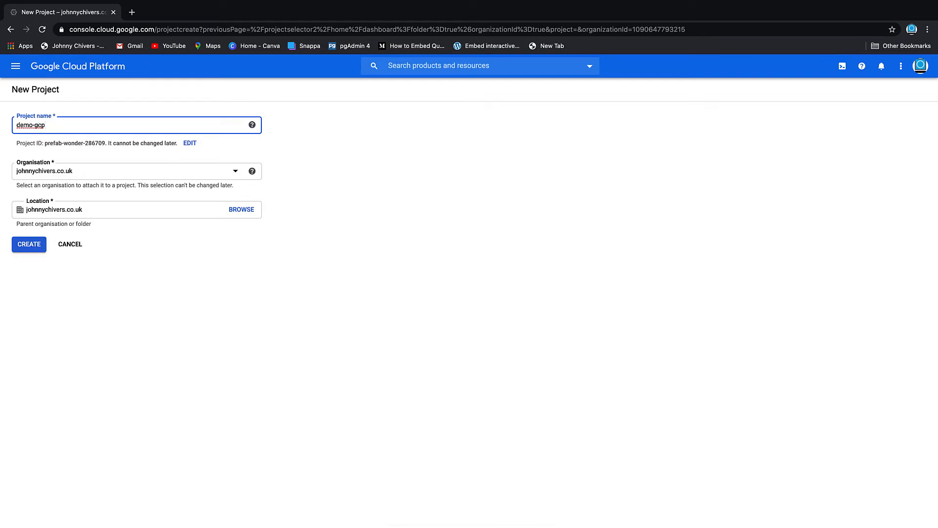
pyautogui.click(29, 249)
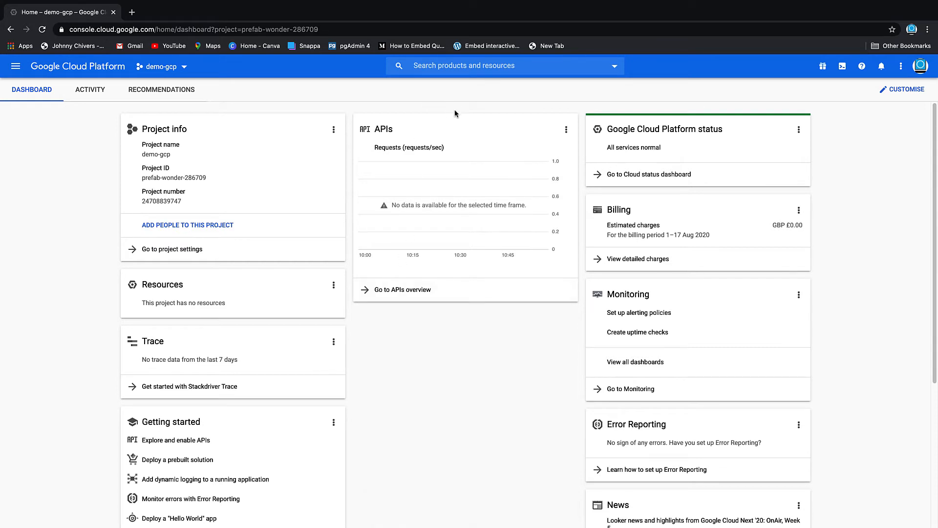
# Search the console's products for "compute" and open Compute Engine
pyautogui.click(500, 69)
pyautogui.write('compute')
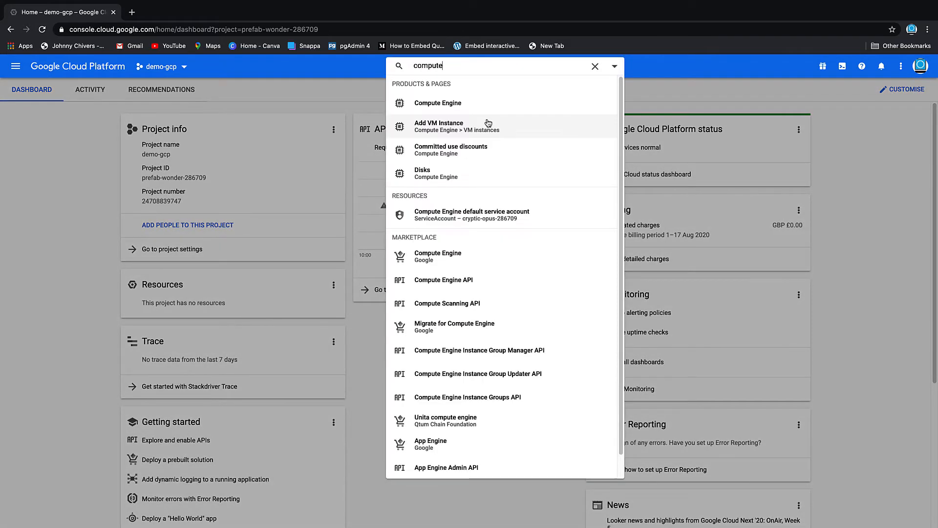
pyautogui.click(486, 102)
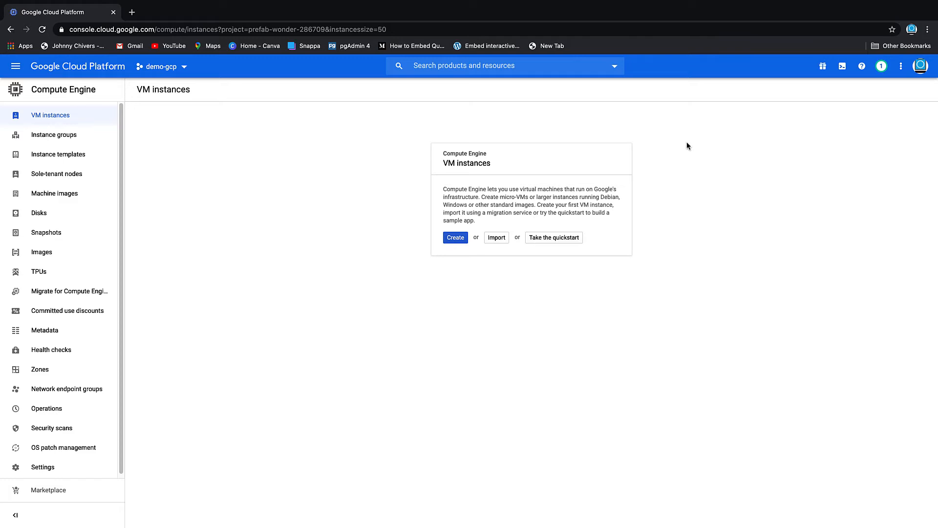
# Start a new VM instance named demo in region europe-west2 (London), keeping zone europe-west2-c
pyautogui.click(459, 239)
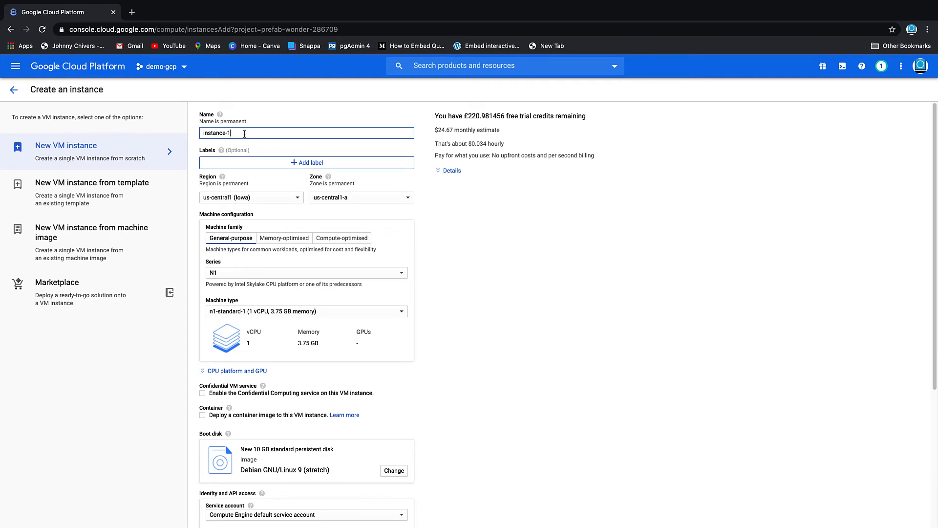
pyautogui.moveTo(244, 133); pyautogui.dragTo(151, 144)
pyautogui.press('BackSpace')
pyautogui.write('demo')
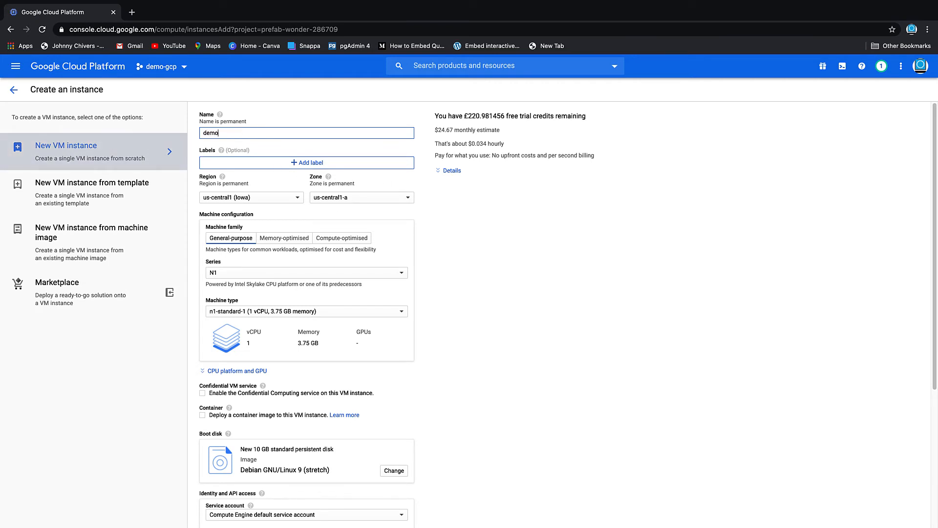
pyautogui.click(298, 198)
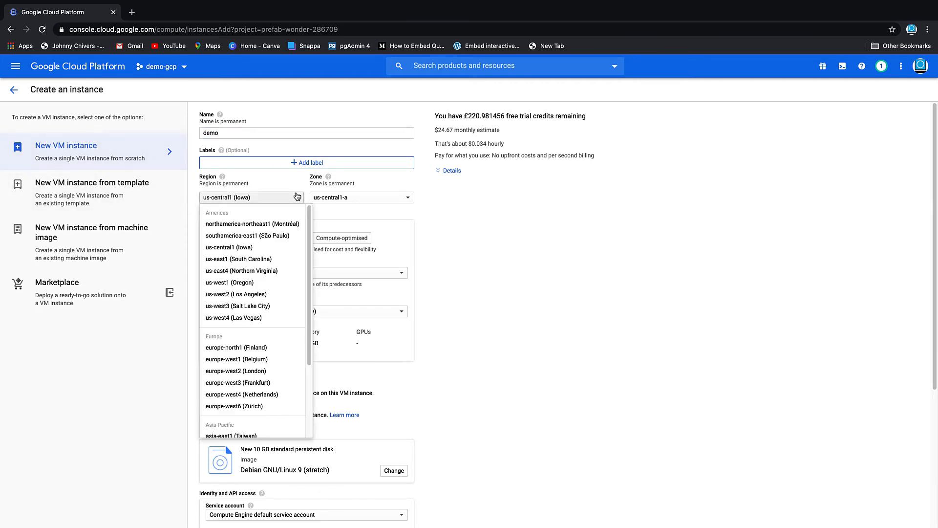
pyautogui.click(250, 372)
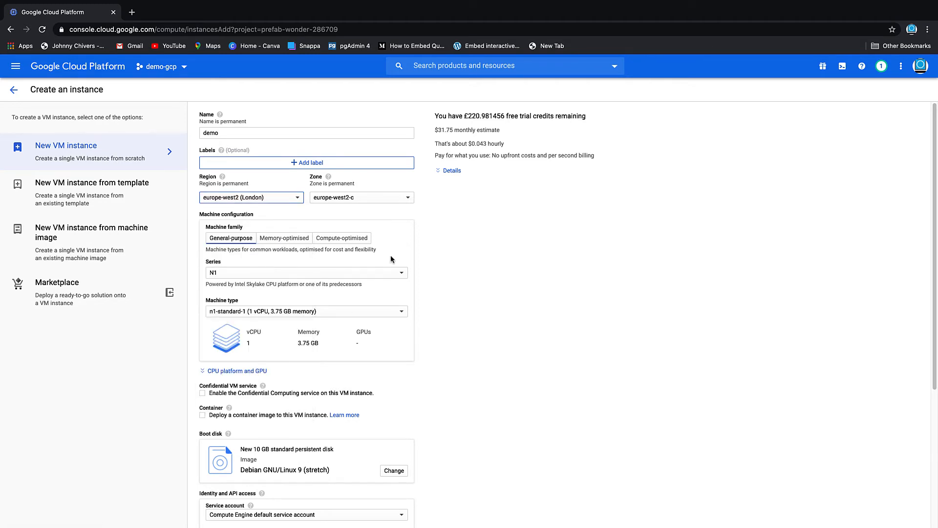
pyautogui.click(380, 202)
pyautogui.click(387, 203)
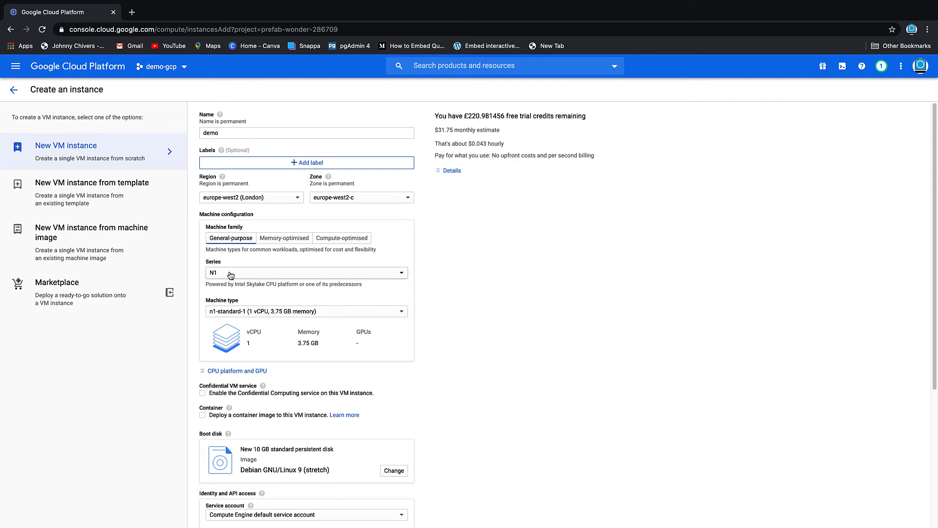
# Set the VM instance's machine type to f1-micro (1 vCPU, 614 MB memory)
pyautogui.scroll(-1, 369, 331)
pyautogui.click(288, 295)
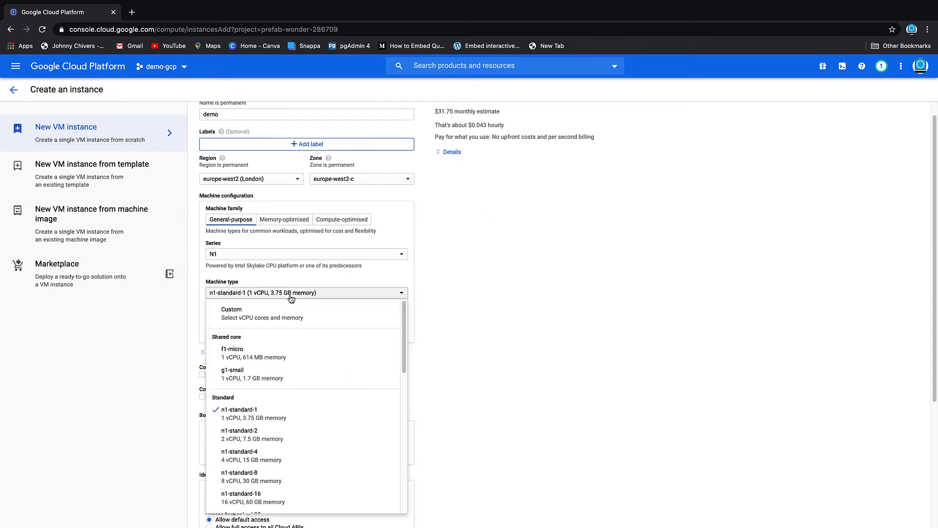
pyautogui.click(290, 356)
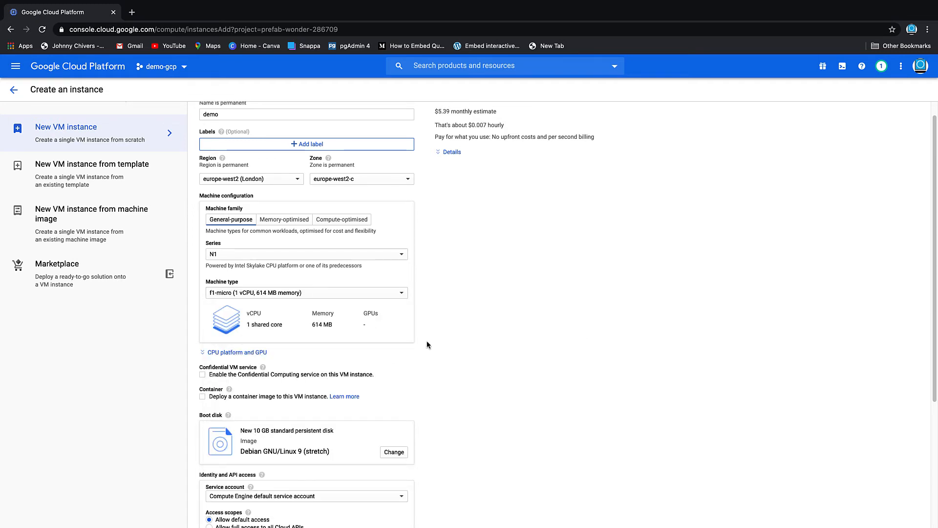
# Keep the default boot disk and access scopes, allow HTTP traffic through the firewall, and create the VM instance
pyautogui.scroll(-1, 445, 341)
pyautogui.scroll(-1, 446, 340)
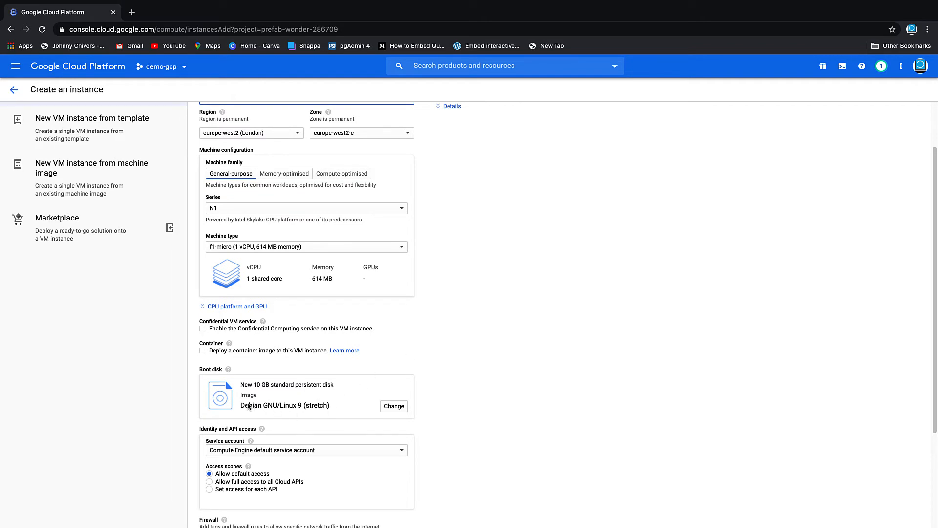
pyautogui.scroll(-1, 326, 390)
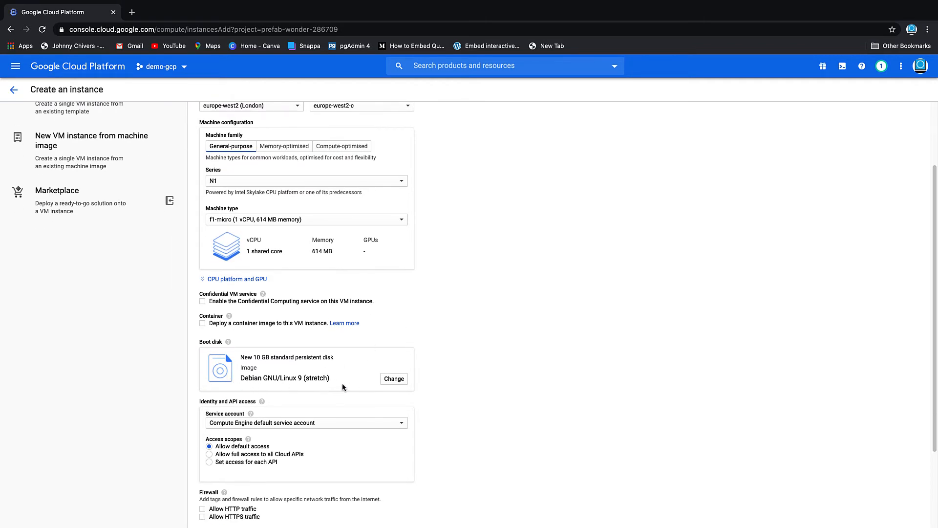
pyautogui.scroll(-1, 344, 388)
pyautogui.scroll(-2, 286, 404)
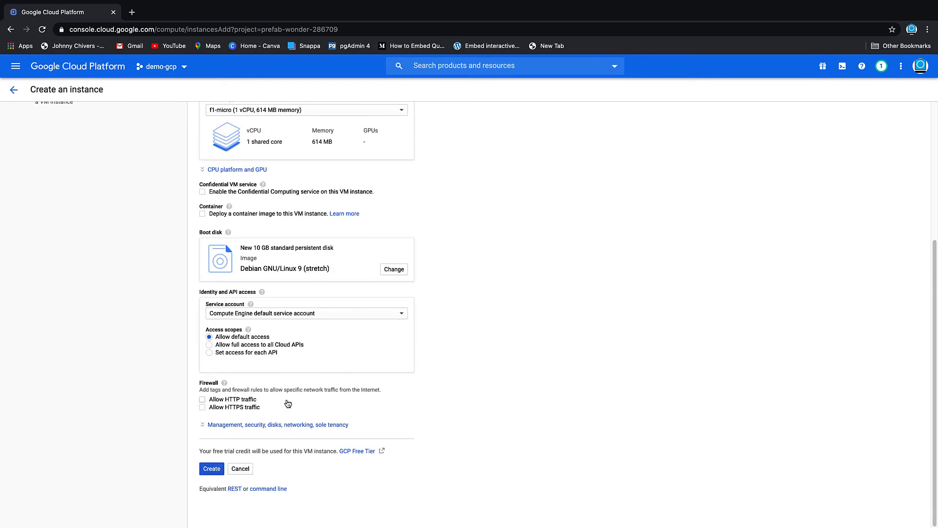
pyautogui.click(236, 401)
pyautogui.click(214, 466)
pyautogui.moveTo(259, 452); pyautogui.dragTo(337, 452)
pyautogui.click(211, 469)
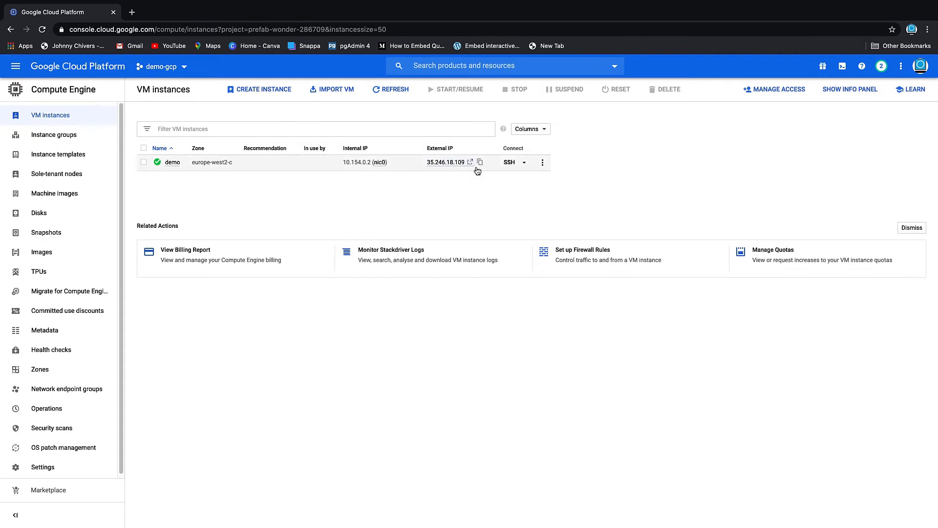
# Connect to the demo instance over SSH, list the home directory with ls and switch to root with sudo su
pyautogui.click(510, 162)
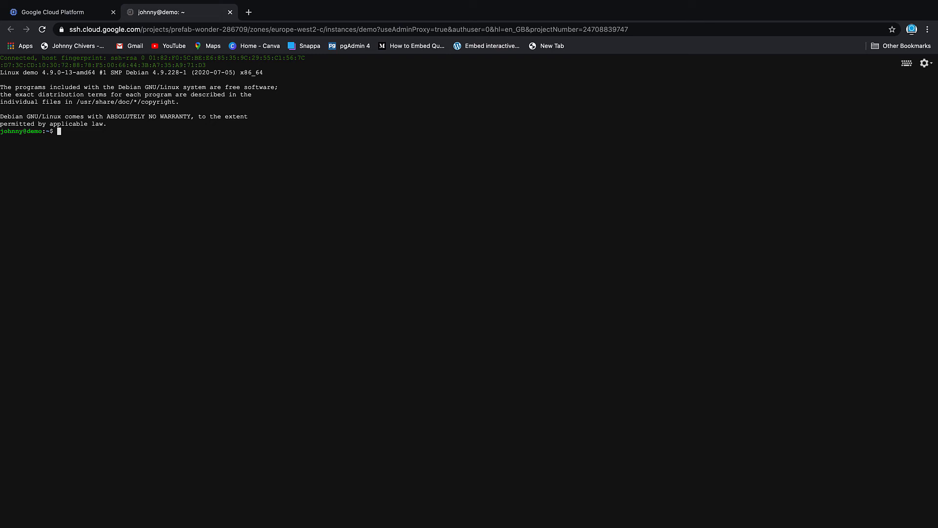
pyautogui.write('ls')
pyautogui.press('Return')
pyautogui.write('sudo su')
pyautogui.press('Return')
# Change to the root directory / and list its contents with ls, ending by closing the SSH session
pyautogui.write('cd /')
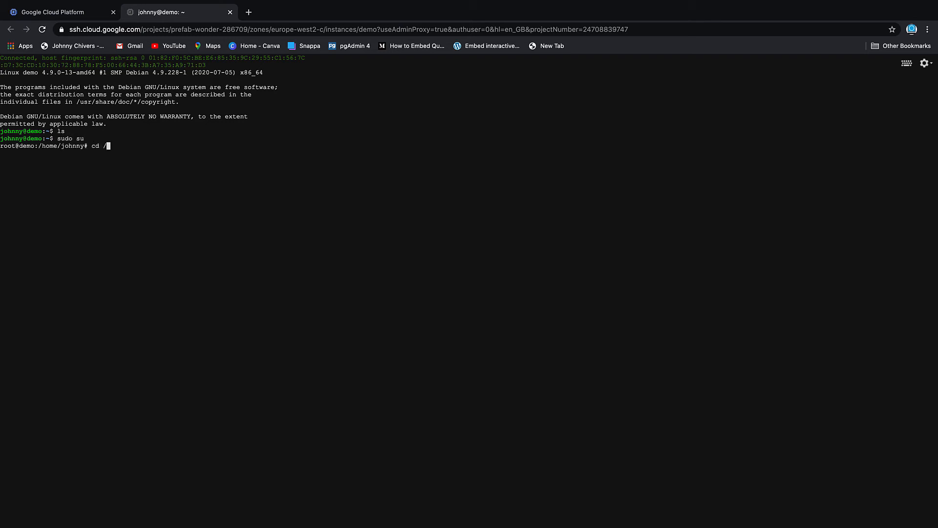
pyautogui.press('Return')
pyautogui.write('ls')
pyautogui.press('Return')
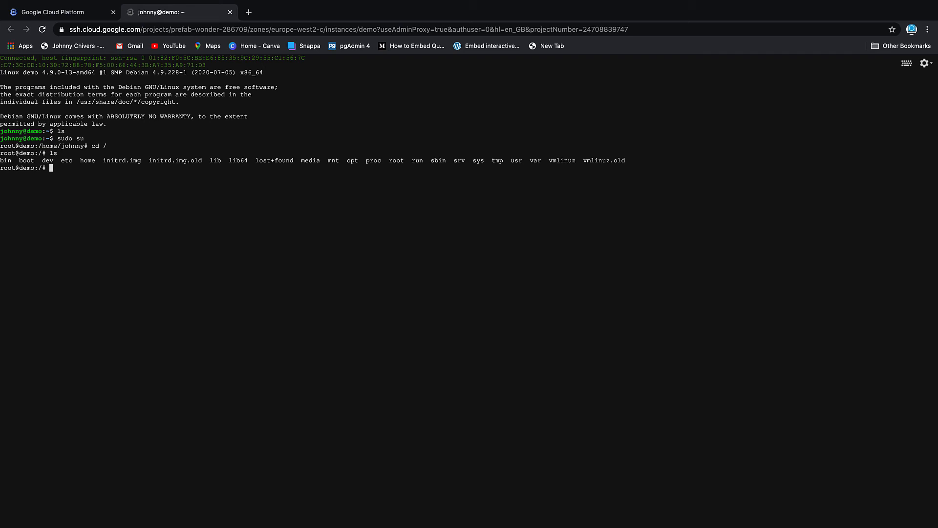
pyautogui.click(231, 13)
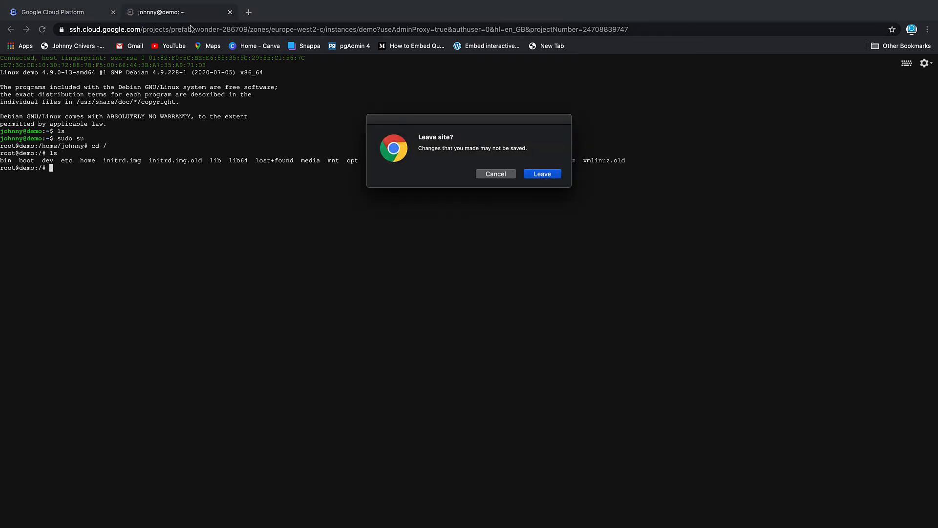
pyautogui.click(557, 175)
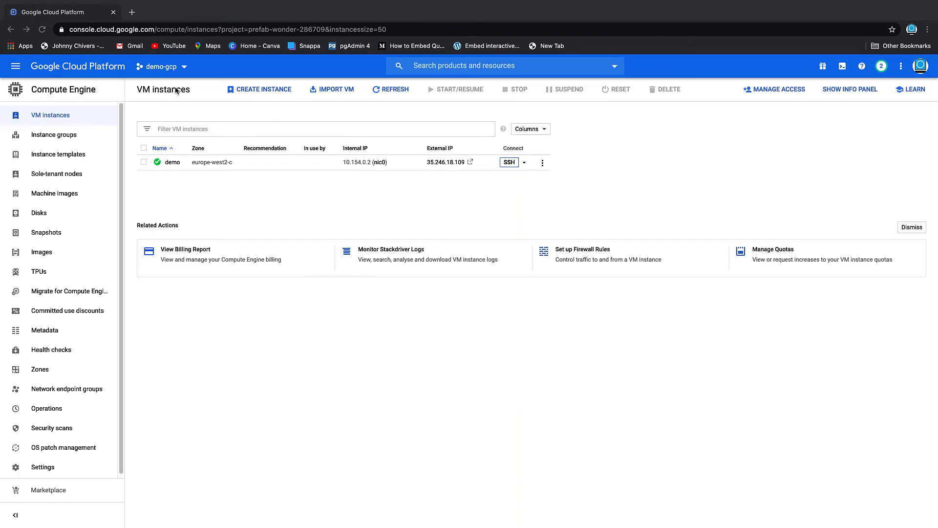
# Reselect the demo-gcp project and open its project settings from the project dashboard
pyautogui.click(186, 73)
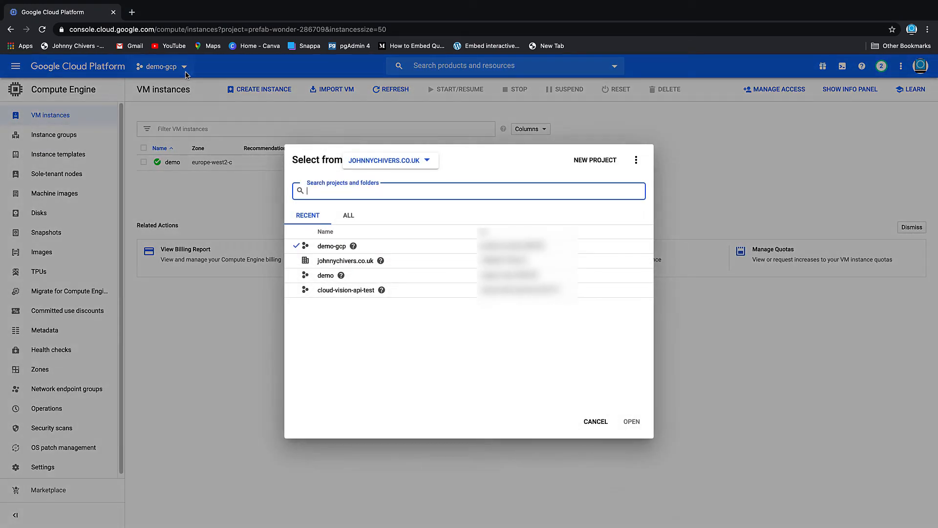
pyautogui.click(332, 247)
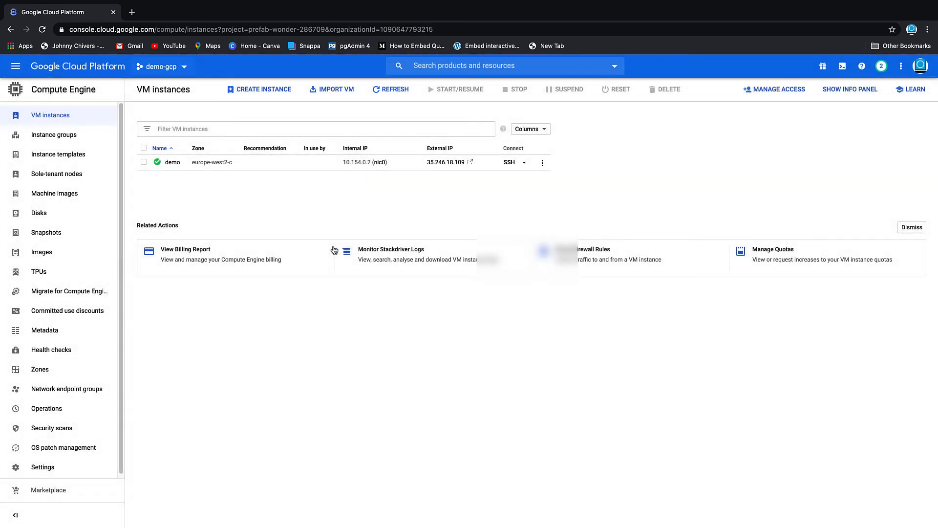
pyautogui.click(57, 70)
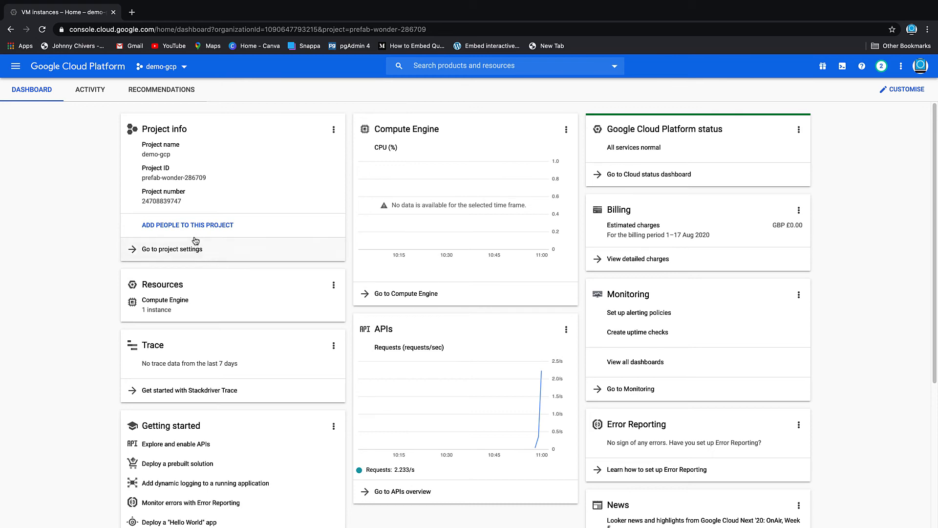
pyautogui.click(185, 250)
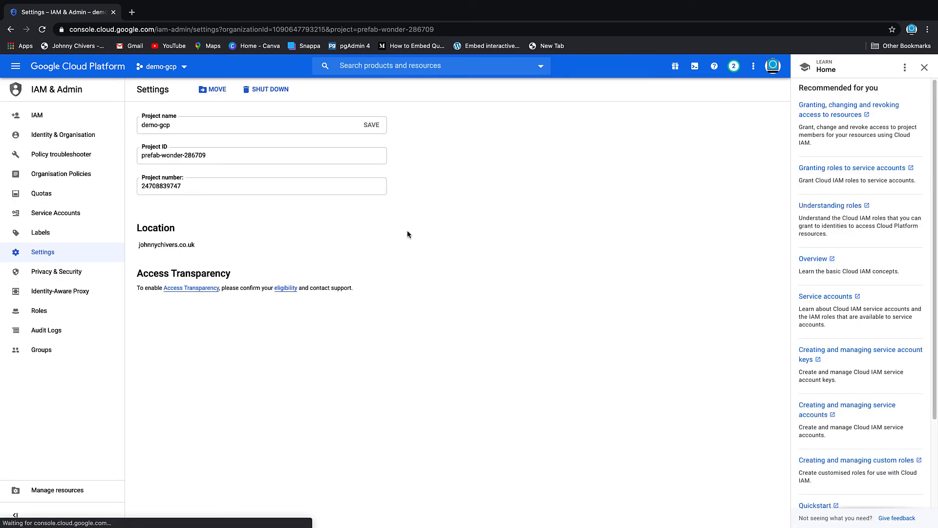
# Shut down the demo-gcp project, confirming with the project ID prefab-wonder-286709
pyautogui.click(266, 91)
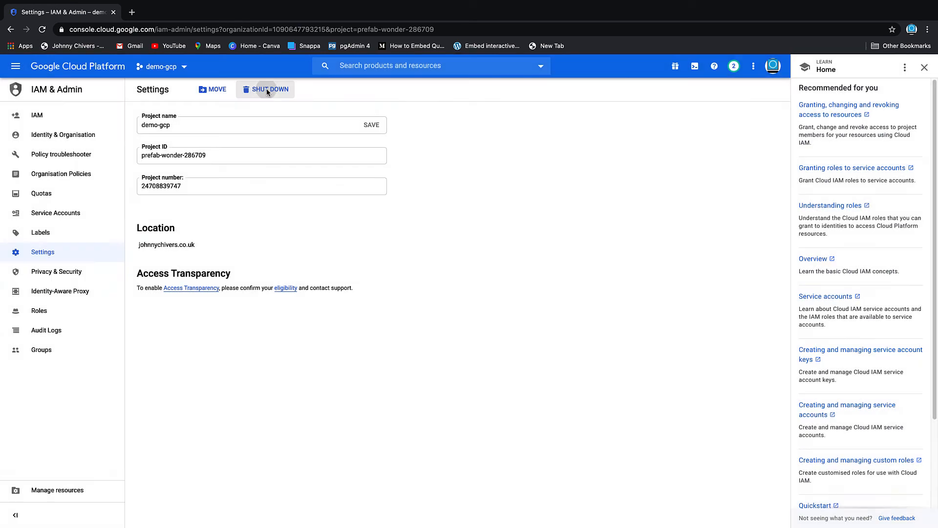
pyautogui.click(266, 89)
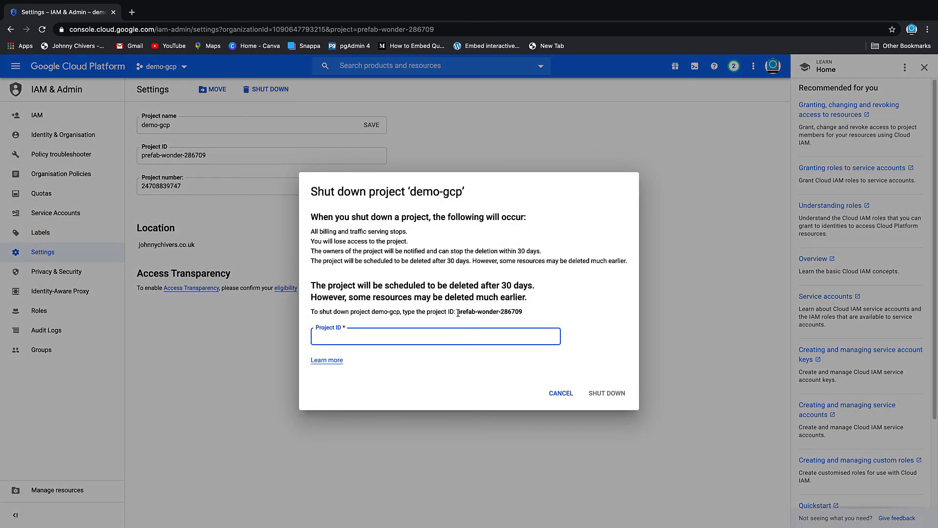
pyautogui.moveTo(457, 313); pyautogui.dragTo(520, 311)
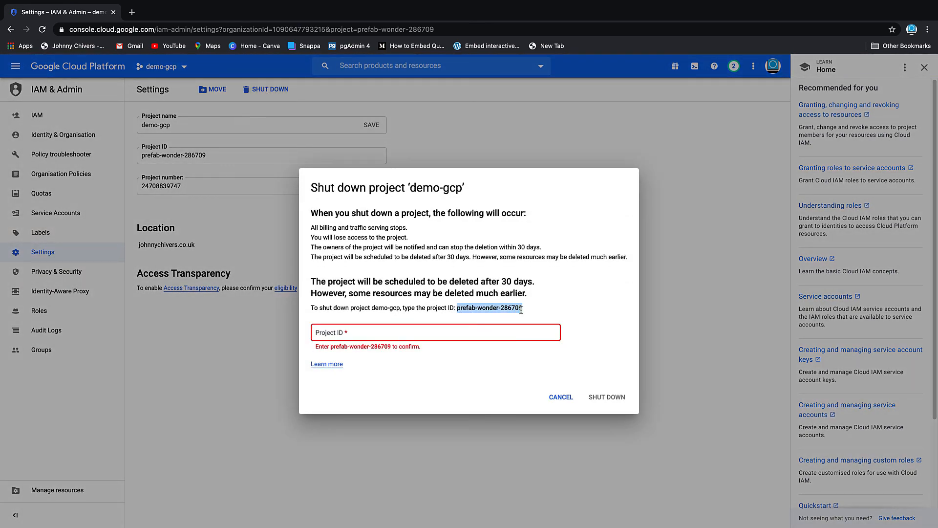
pyautogui.click(397, 334)
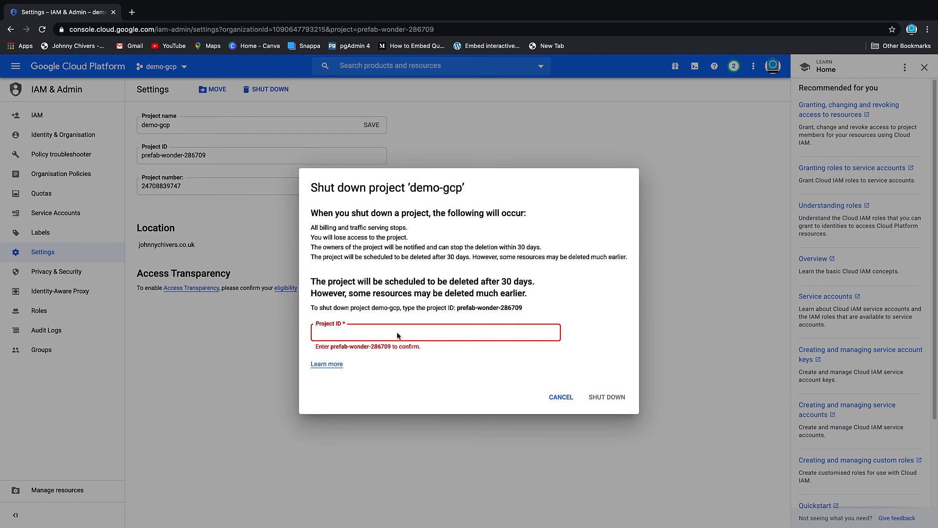
pyautogui.write('prefab-wonder-286709')
pyautogui.click(607, 397)
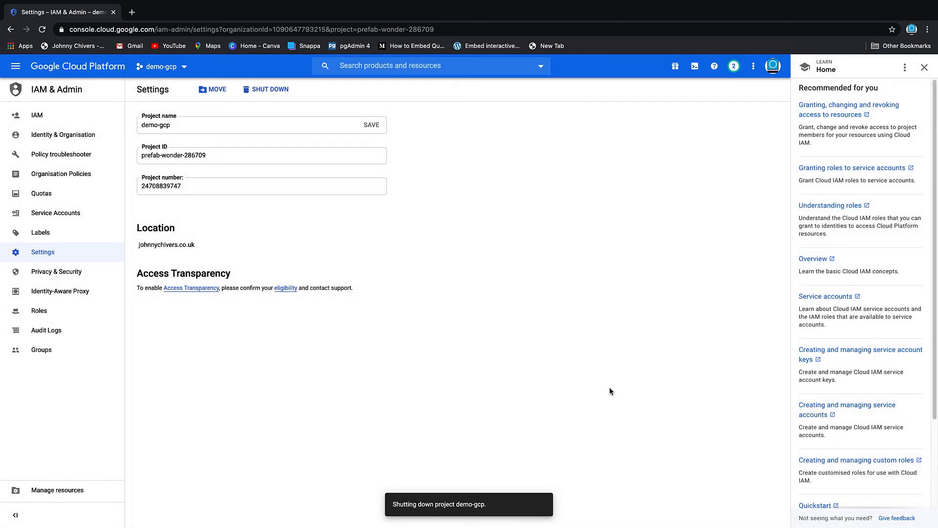